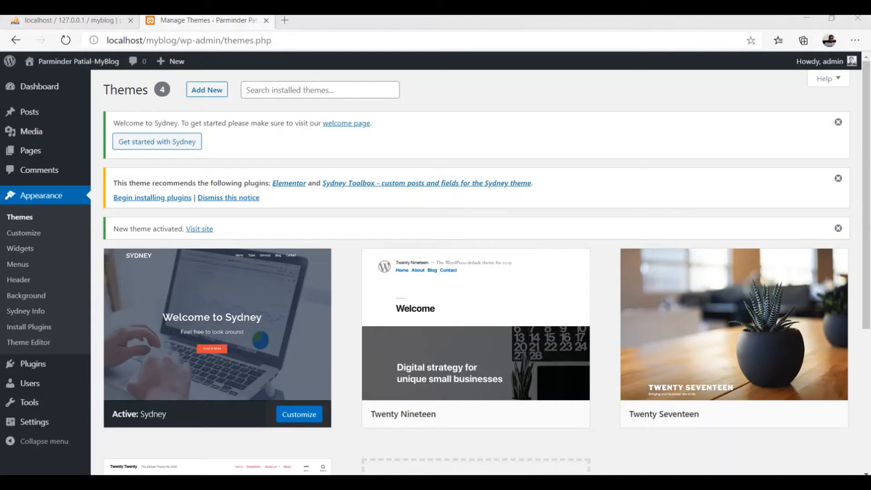
- Install the recommended Elementor and Sydney Toolbox plugins together and return to the required plugins list
scroll(163, 311, "down", 1)
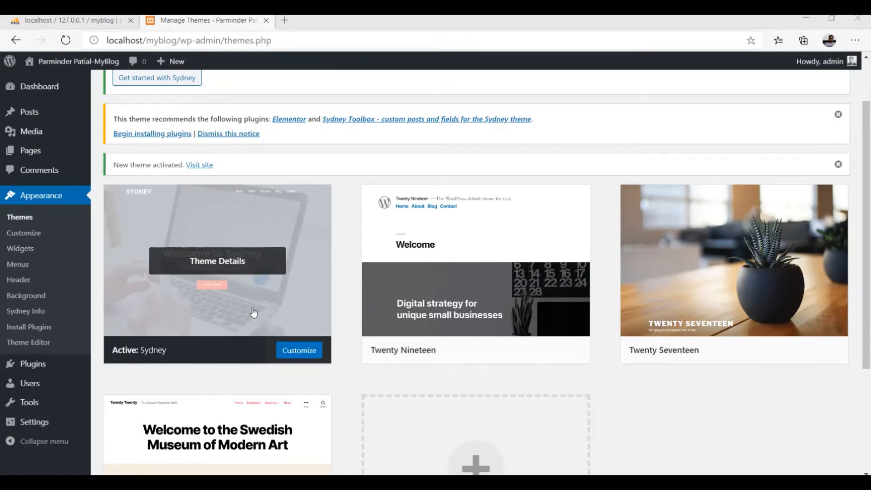
scroll(253, 314, "up", 2)
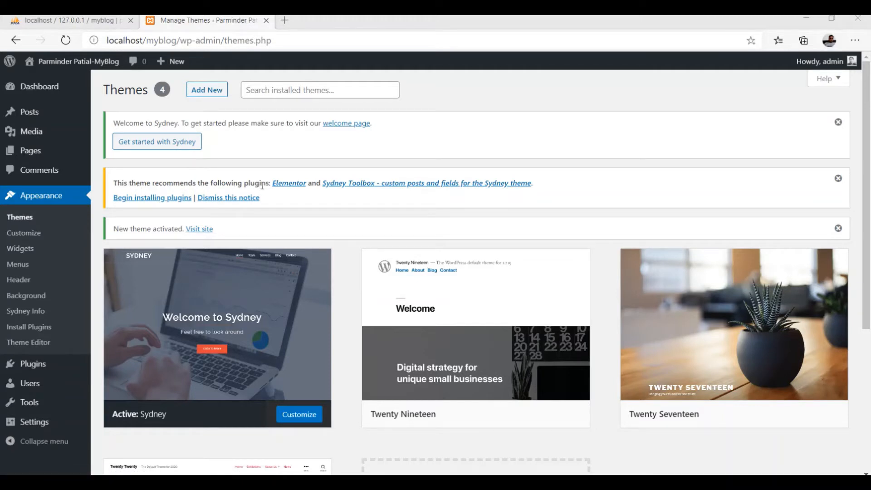
mouse_move(264, 259)
left_click(143, 201)
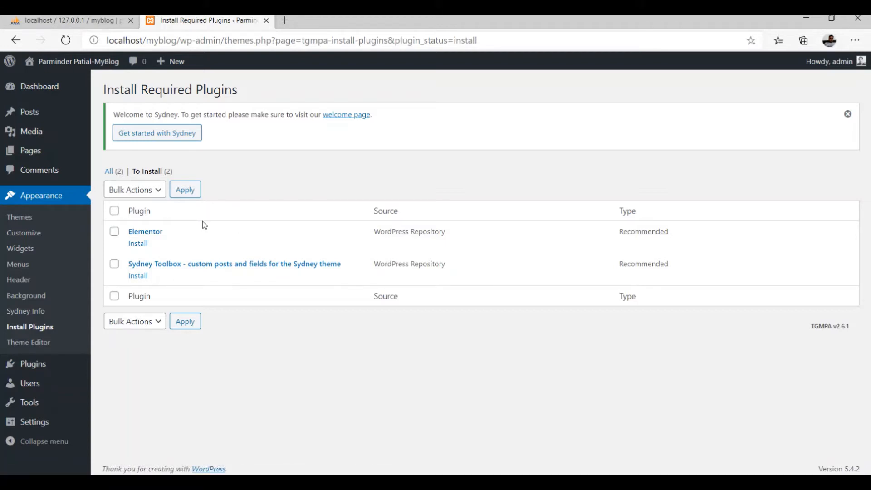
left_click(114, 212)
left_click(160, 193)
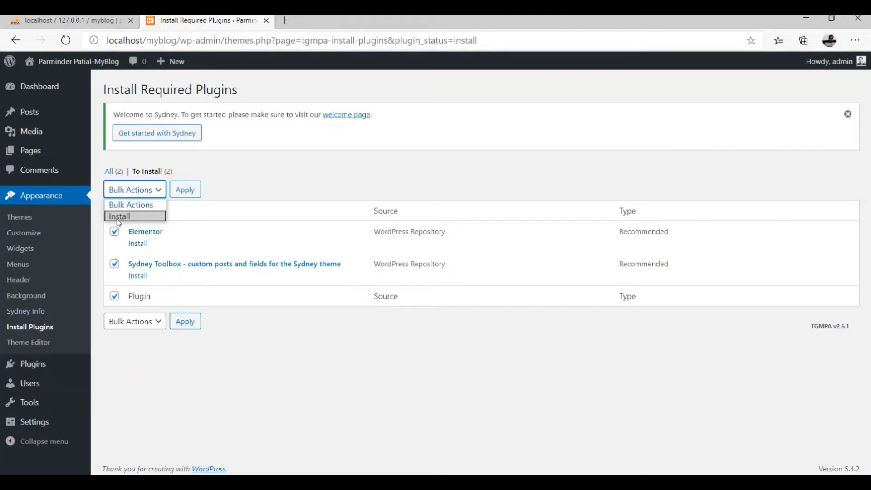
left_click(127, 217)
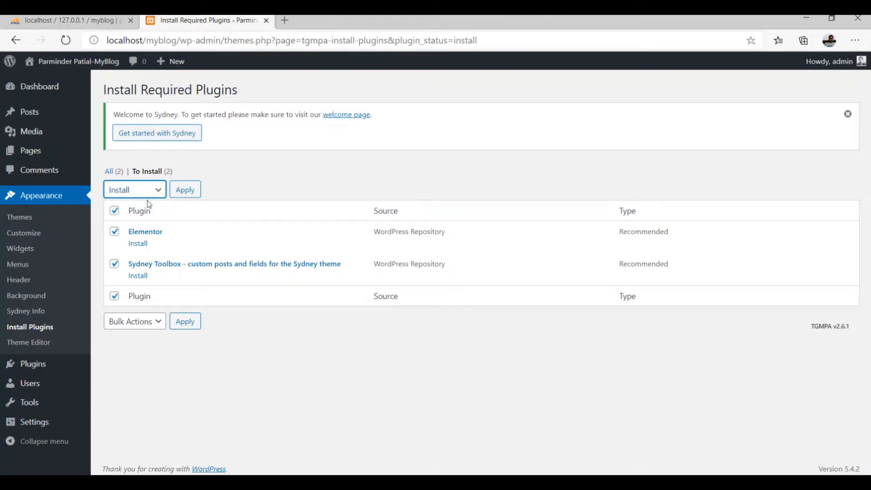
left_click(185, 191)
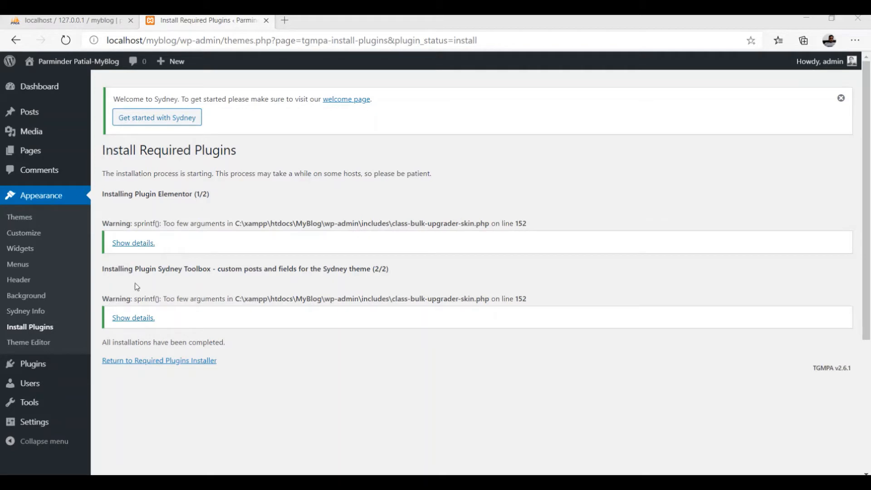
left_click(139, 366)
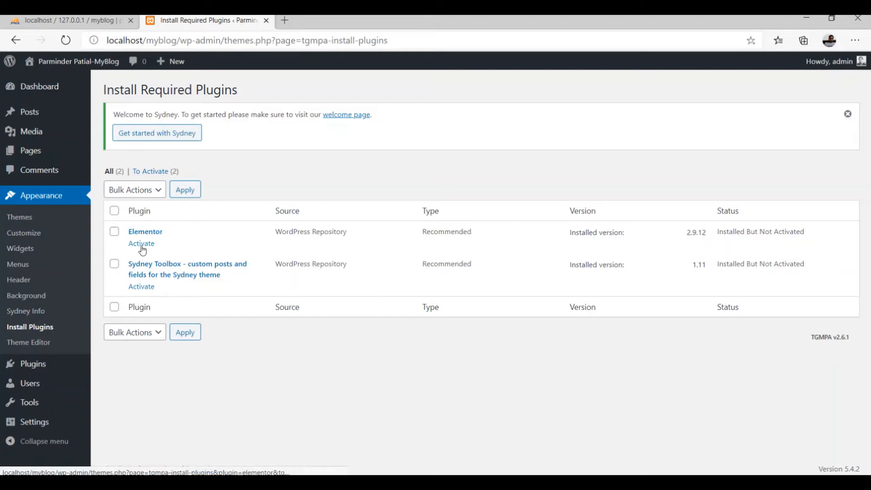
left_click(114, 211)
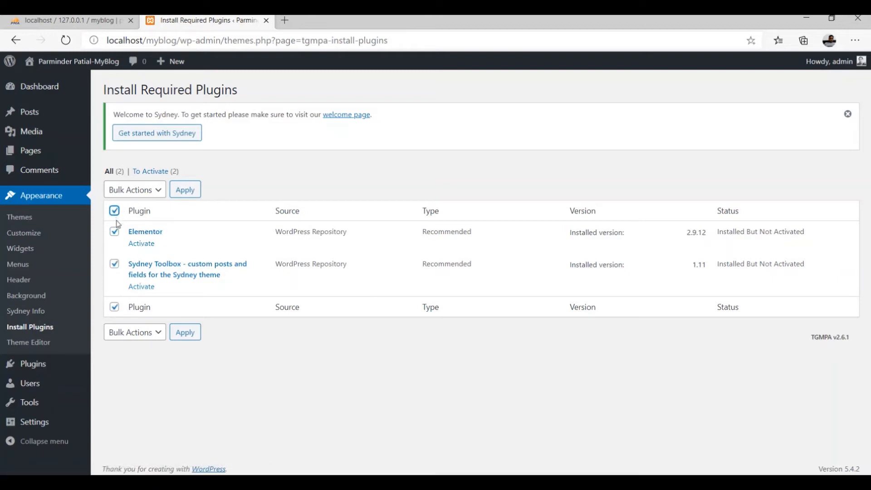
left_click(135, 191)
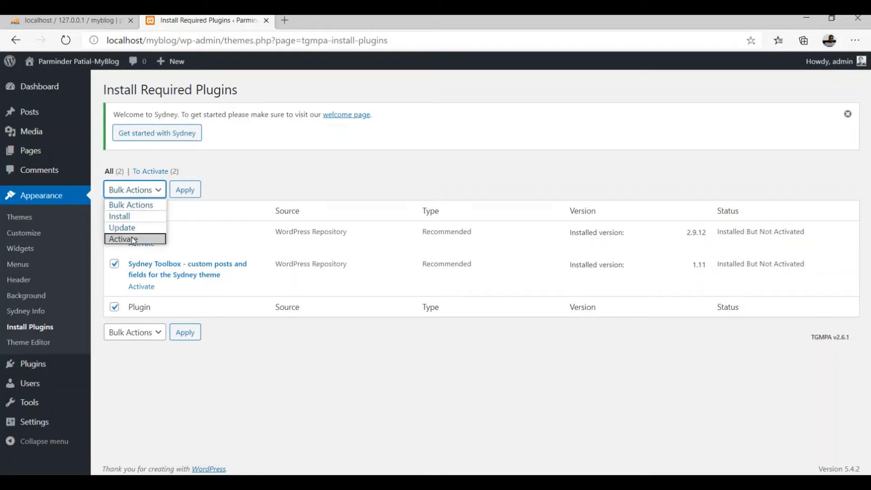
left_click(207, 239)
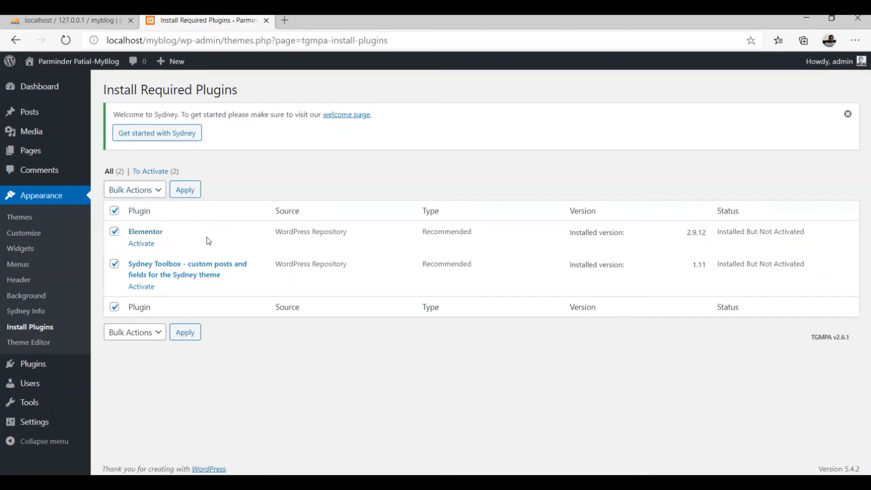
left_click(114, 211)
- Activate Elementor from the required plugins list and try to activate Sydney Toolbox as well
left_click(141, 246)
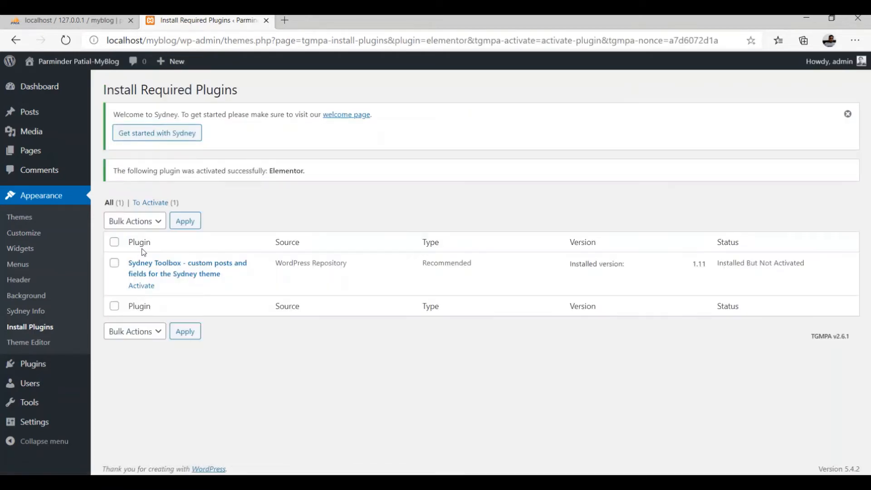
left_click(142, 287)
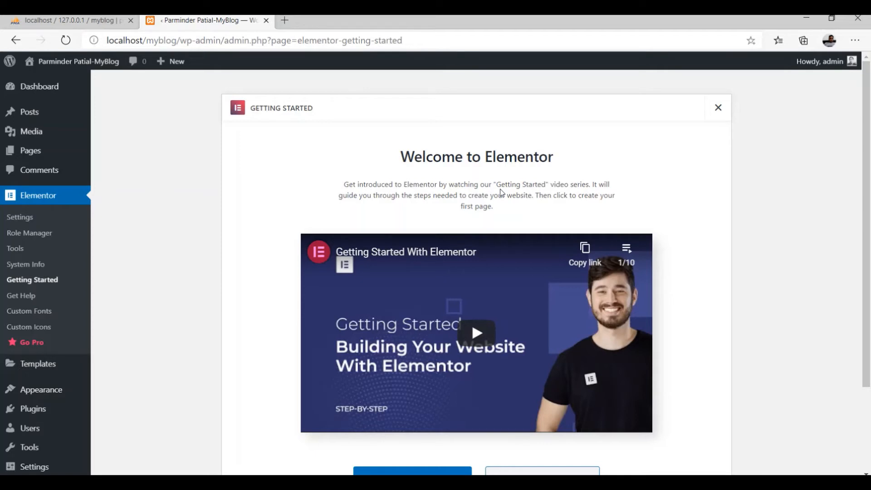
- Look through Elementor's Getting Started page and close it
scroll(467, 272, "down", 2)
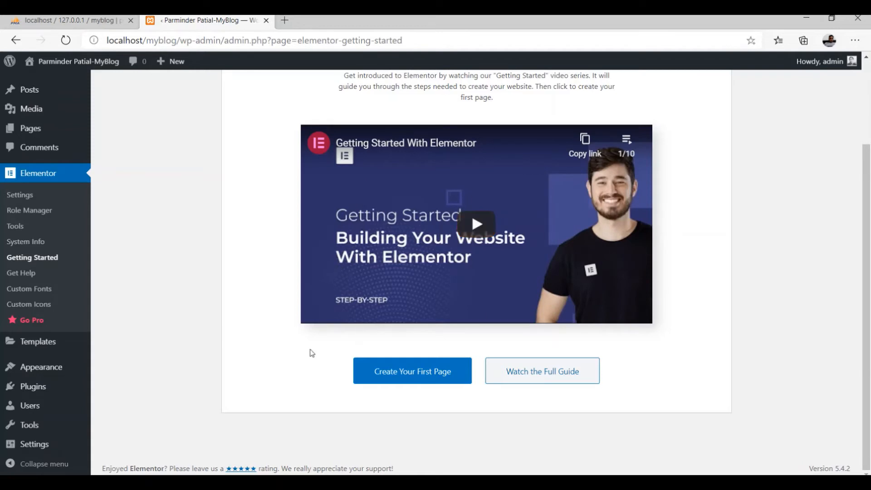
scroll(518, 221, "up", 2)
scroll(517, 221, "up", 1)
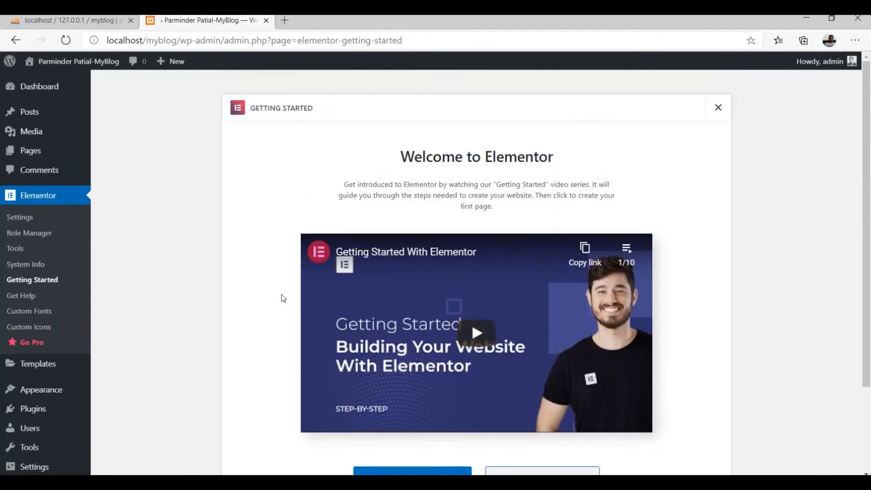
left_click(720, 110)
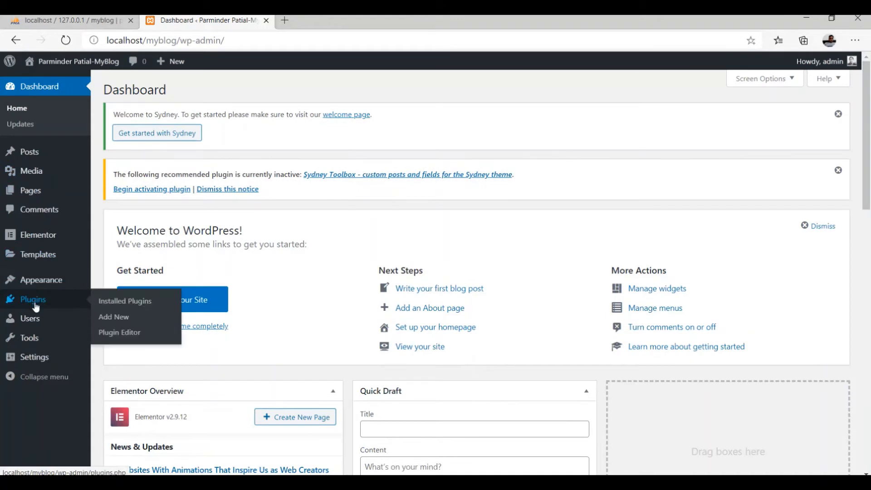
- Activate the Sydney Toolbox plugin from the list of installed plugins
mouse_move(14, 297)
left_click(126, 304)
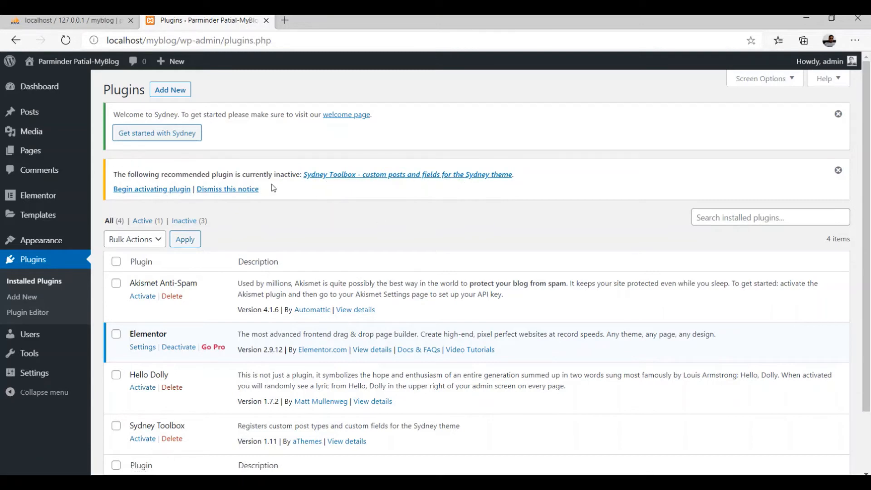
scroll(246, 252, "down", 2)
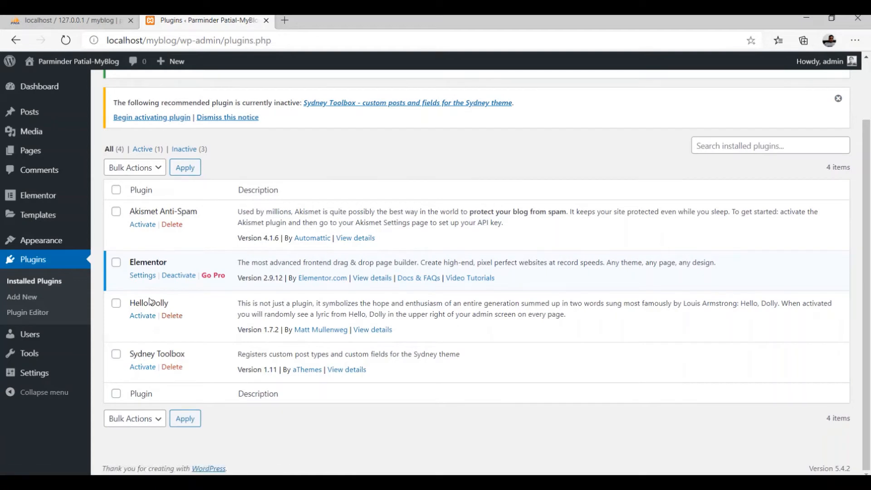
left_click(141, 370)
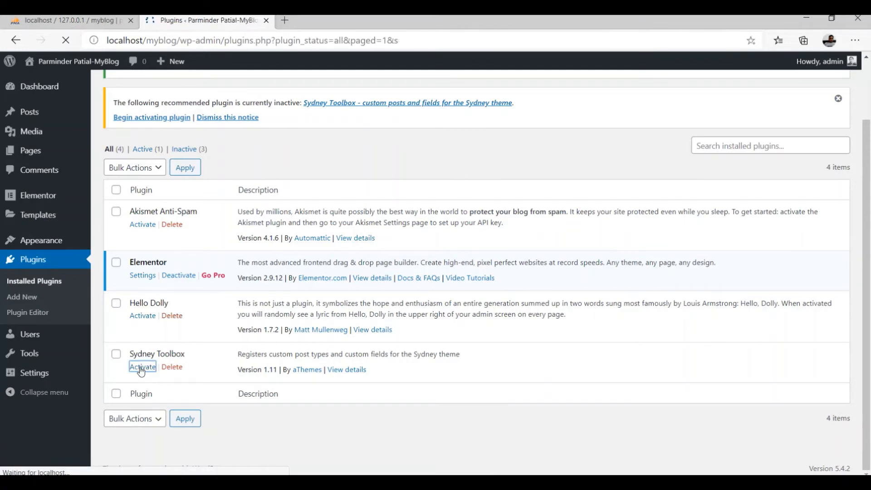
scroll(232, 346, "down", 2)
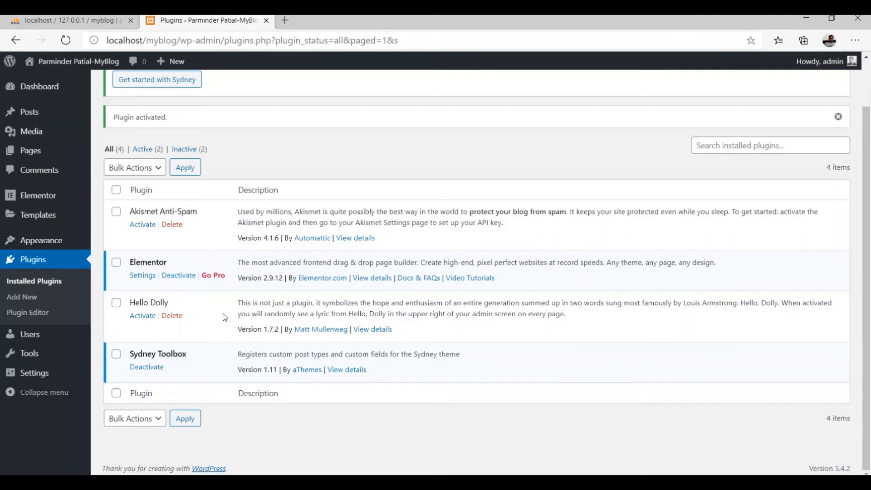
scroll(224, 317, "up", 2)
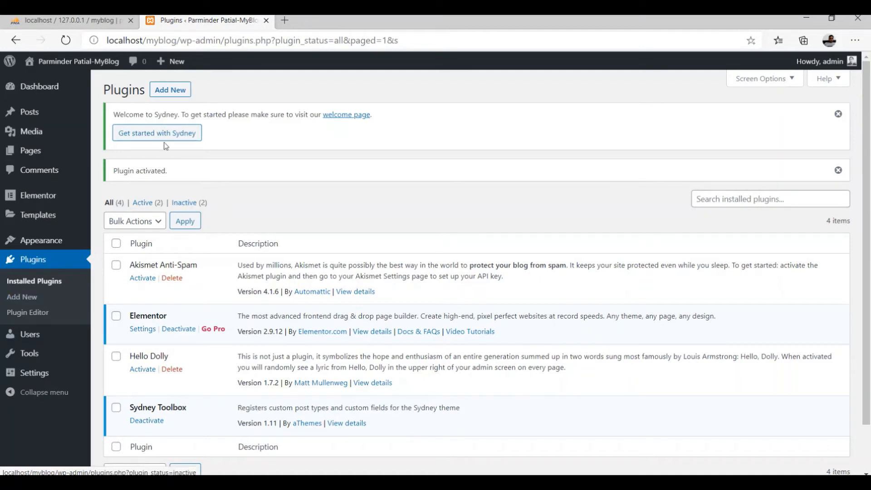
- Search the plugin directory for "wpform" and install and activate Contact Form by WPForms
left_click(164, 93)
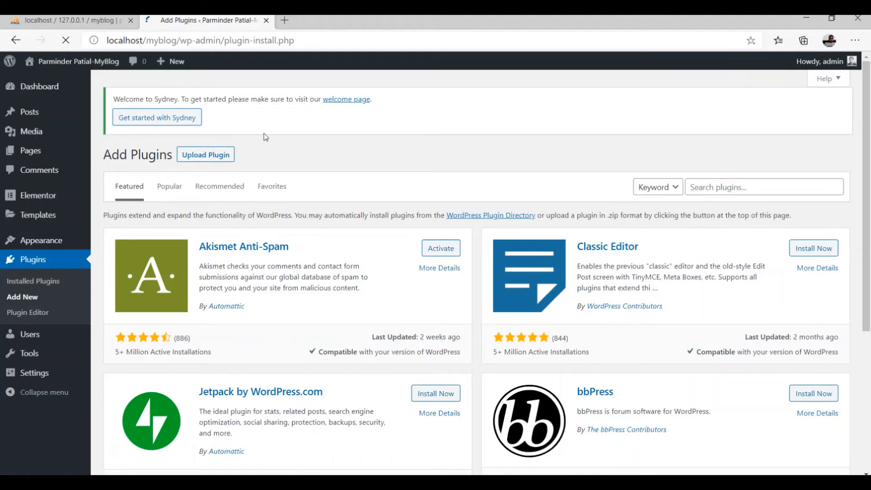
scroll(321, 334, "down", 5)
scroll(323, 339, "down", 5)
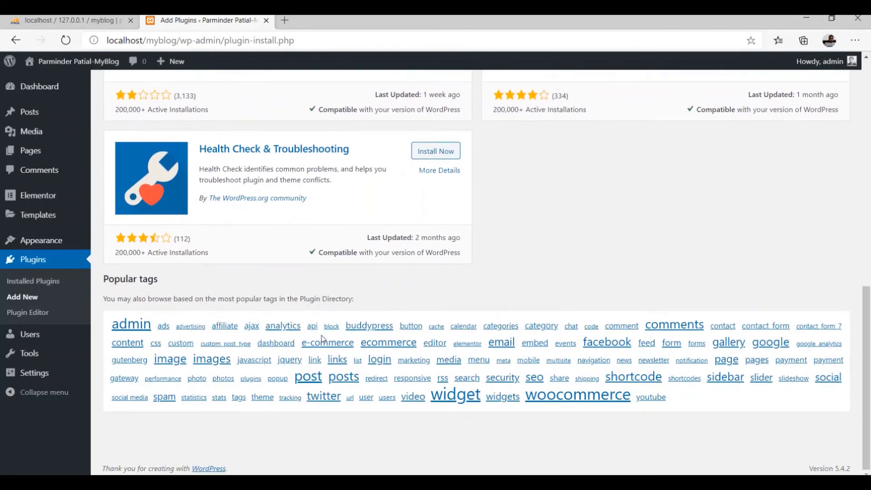
scroll(322, 336, "up", 10)
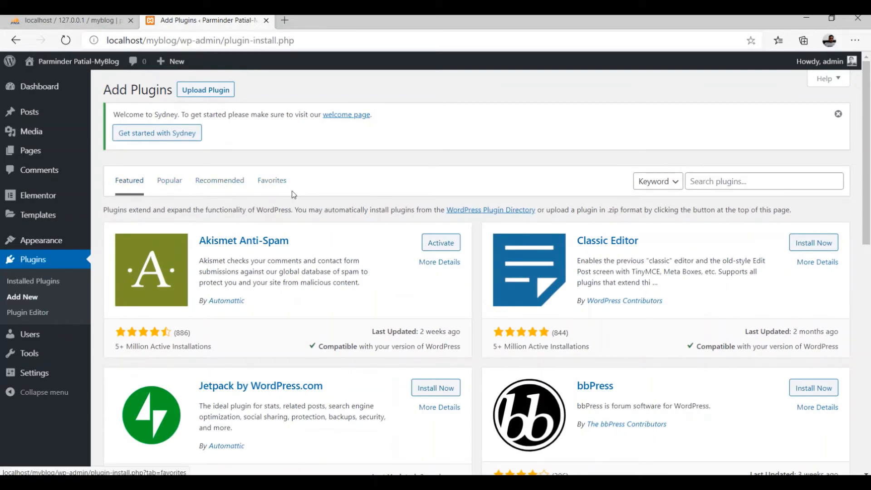
left_click(721, 180)
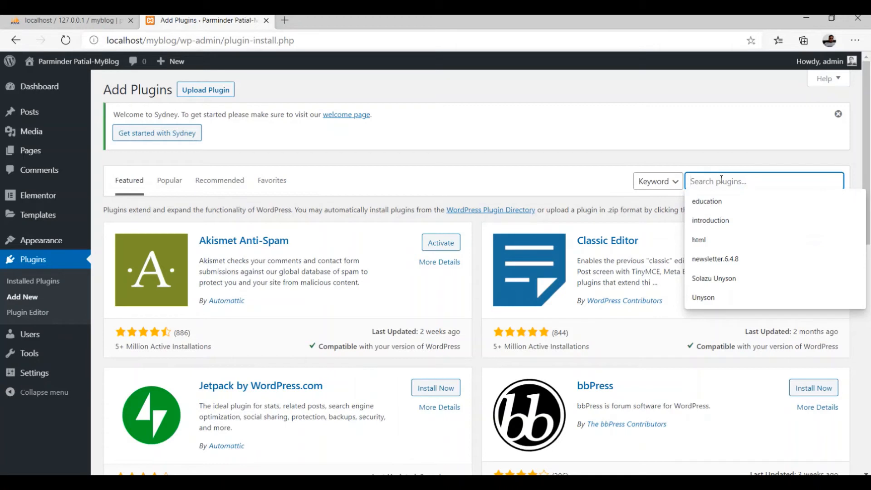
type("wpf")
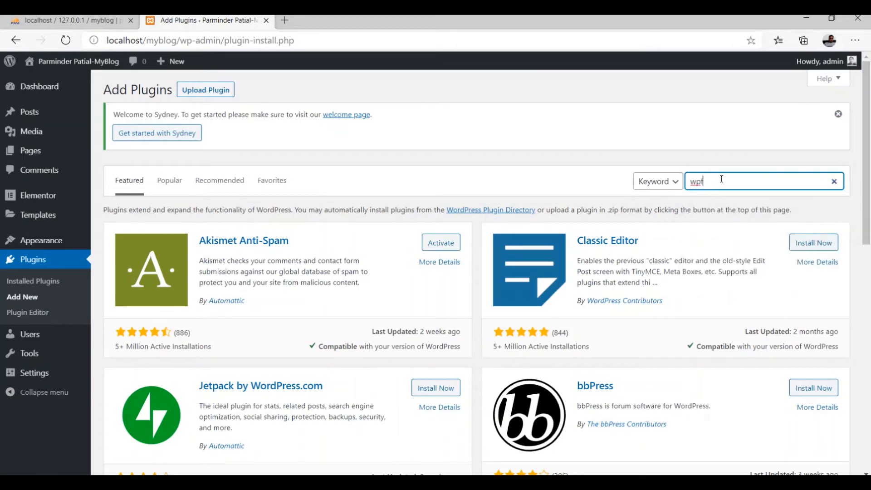
type("orm")
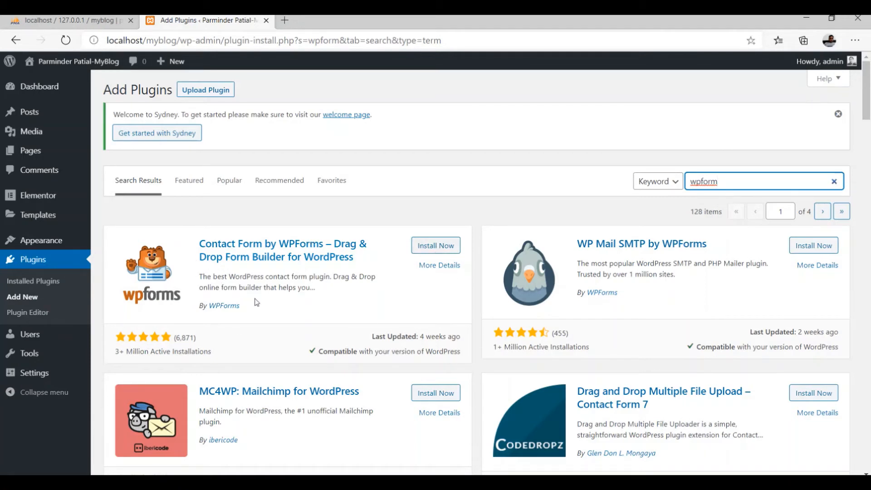
left_click(436, 246)
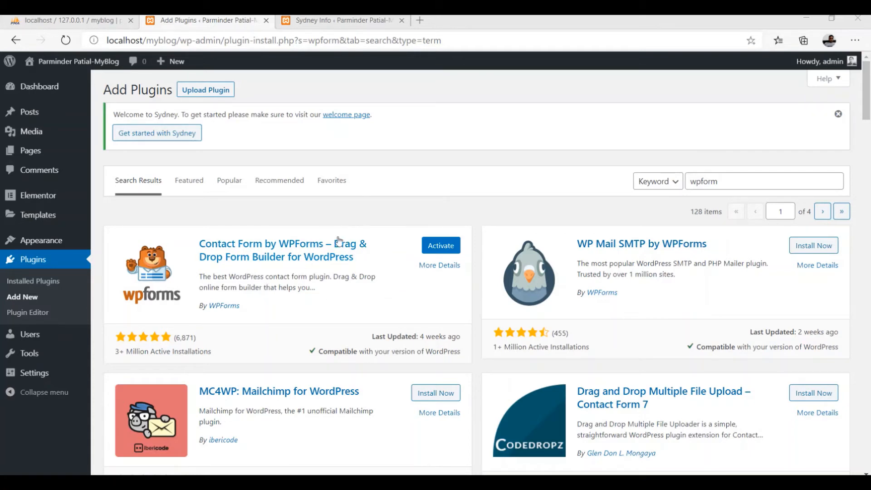
left_click(441, 246)
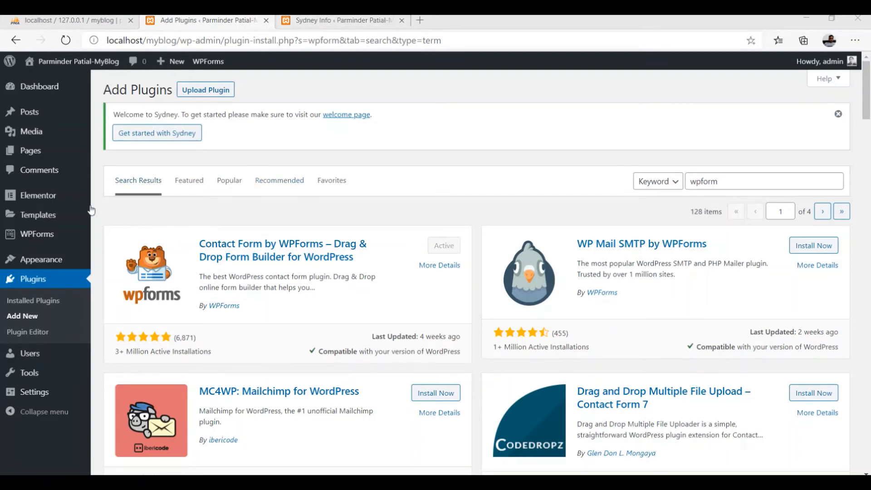
- Upload easy-facebook-likebox.5.2.7.zip from the Downloads folder as a new plugin, install it and activate it
left_click(201, 94)
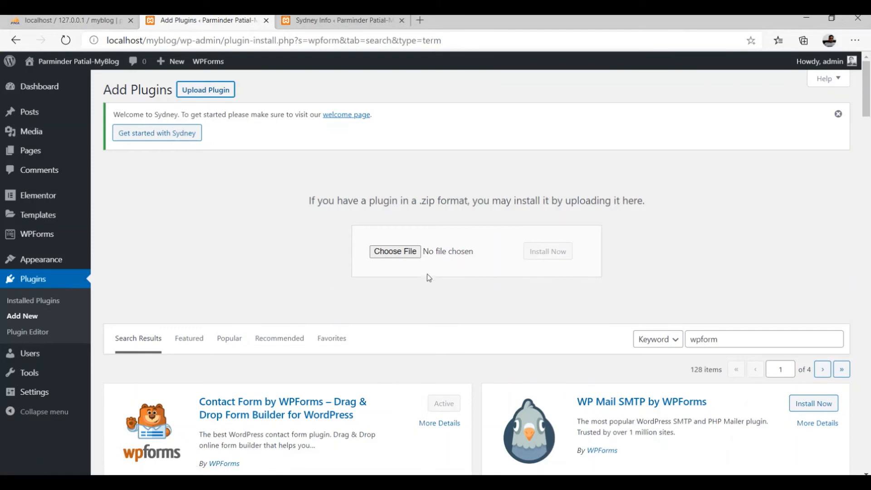
left_click(398, 254)
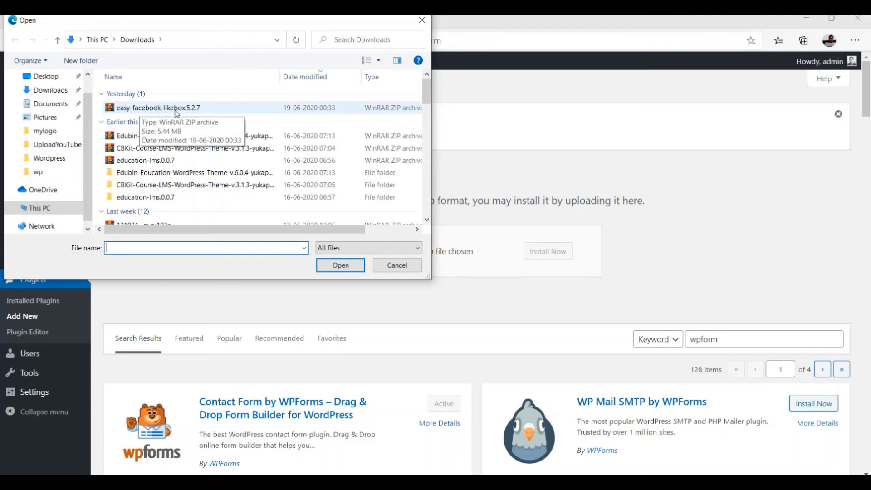
left_click(132, 109)
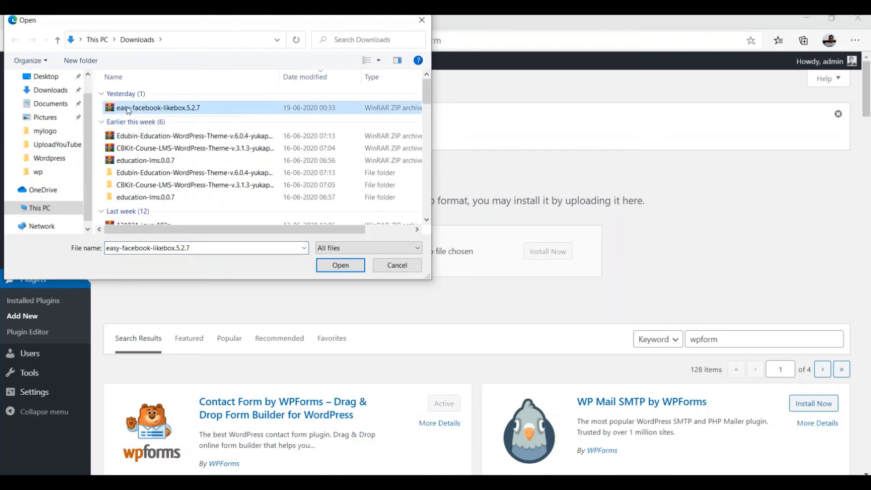
left_click(348, 265)
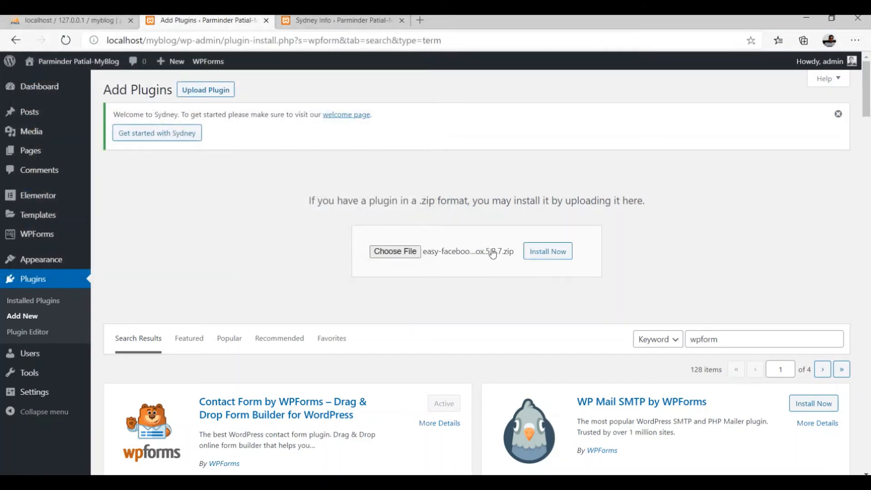
left_click(553, 257)
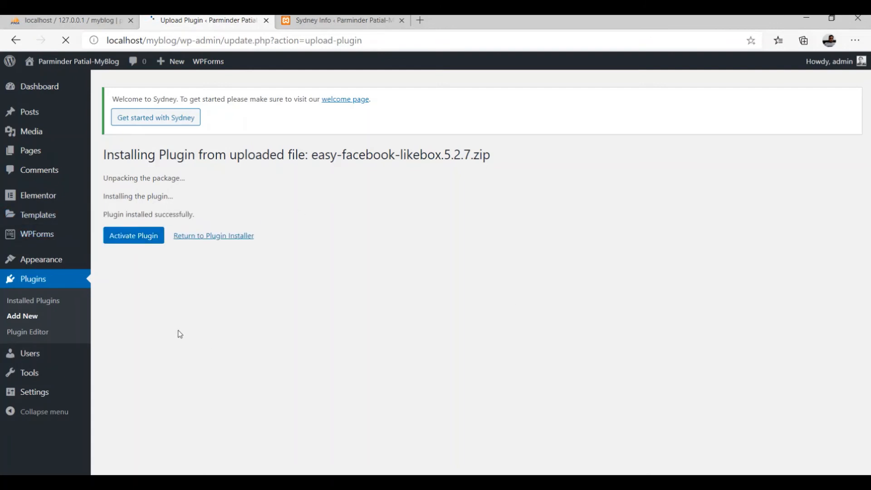
left_click(132, 229)
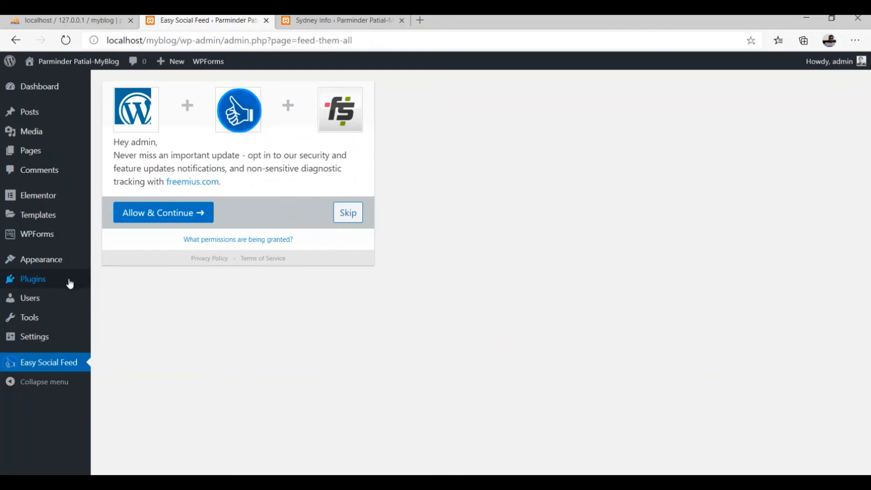
- Open the list of installed plugins and review which ones are active or inactive and the actions each offers
mouse_move(42, 285)
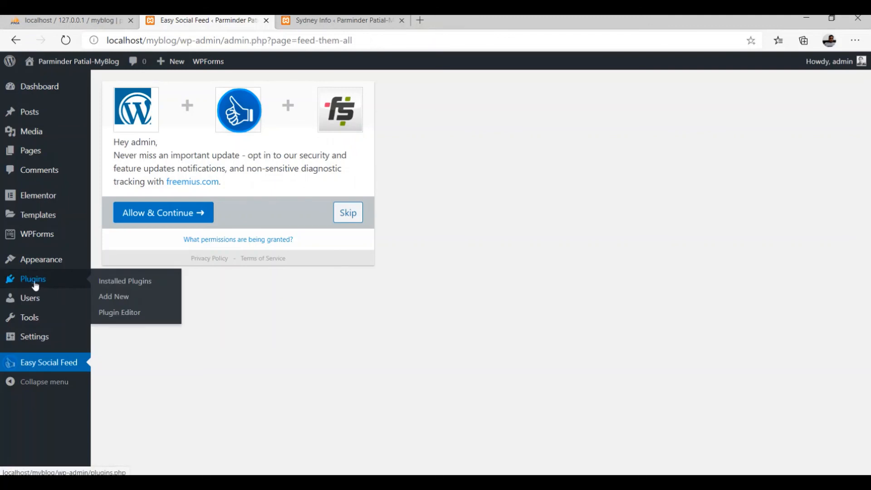
left_click(130, 282)
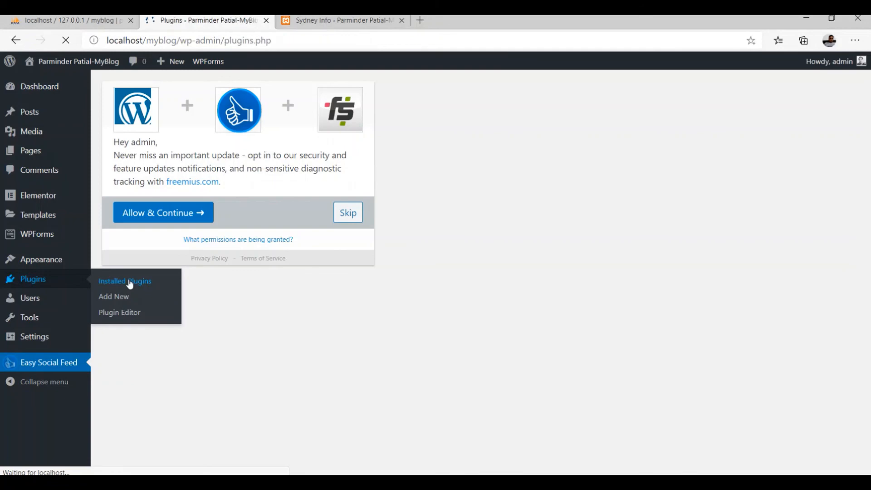
scroll(184, 245, "down", 3)
scroll(185, 247, "up", 3)
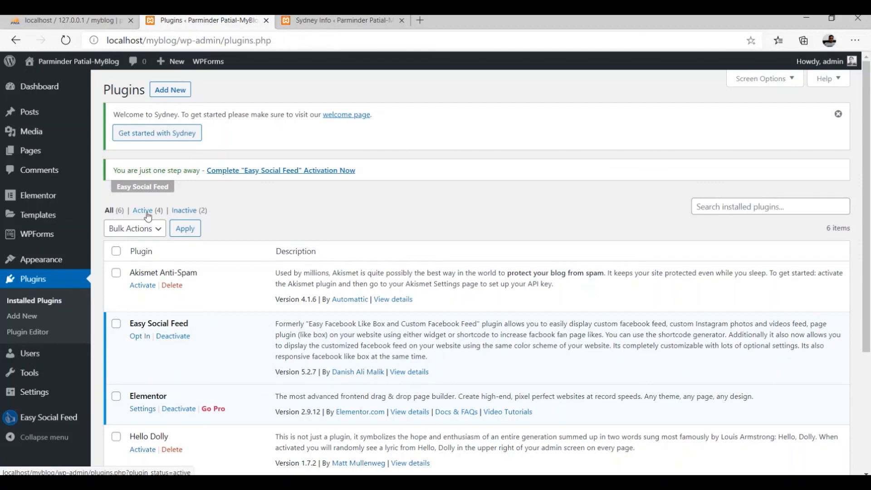
scroll(198, 218, "down", 2)
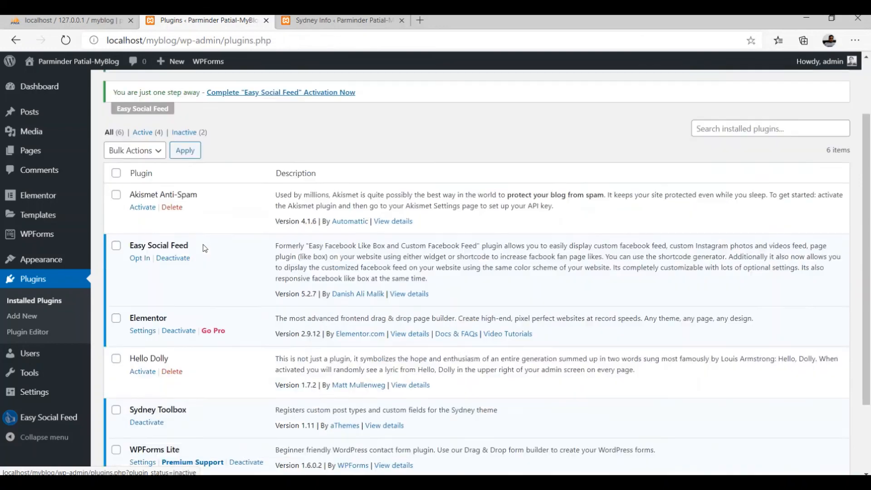
scroll(196, 167, "up", 1)
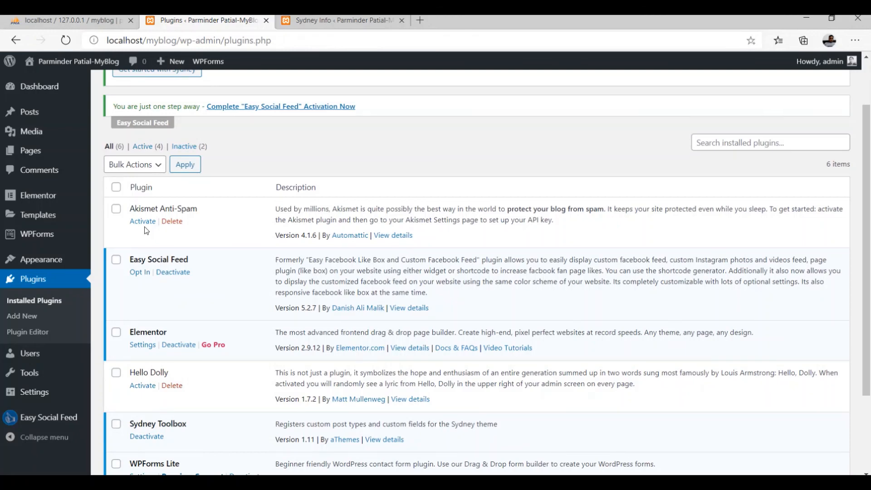
scroll(156, 295, "down", 2)
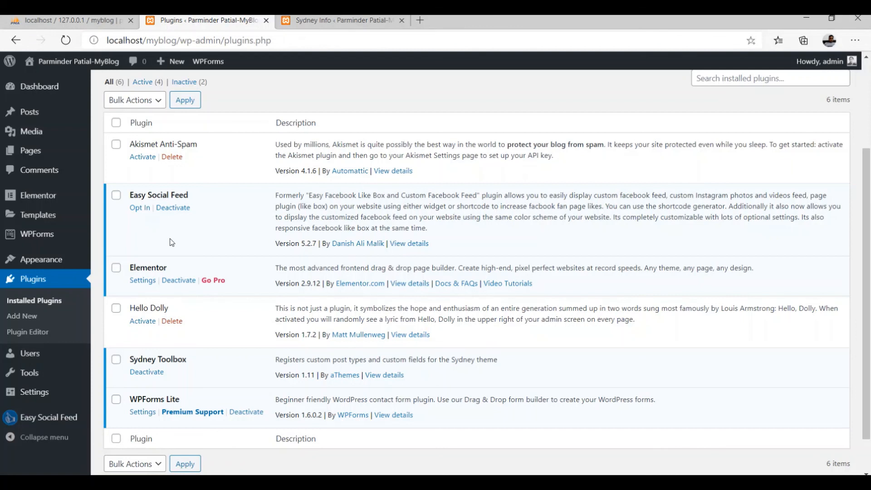
- Deactivate the Easy Social Feed plugin, giving "It's a temporary deactivation. I'm just debugging an issue." as the reason
left_click(173, 210)
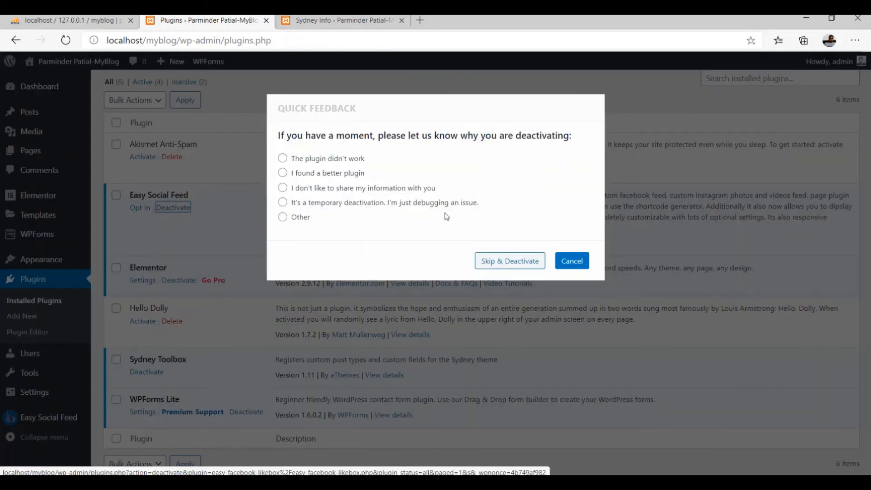
left_click(312, 205)
left_click(495, 262)
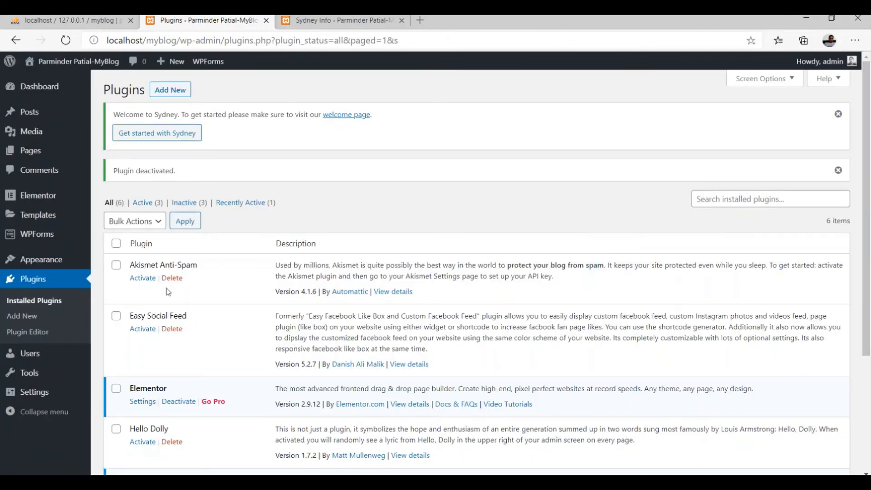
scroll(200, 313, "down", 3)
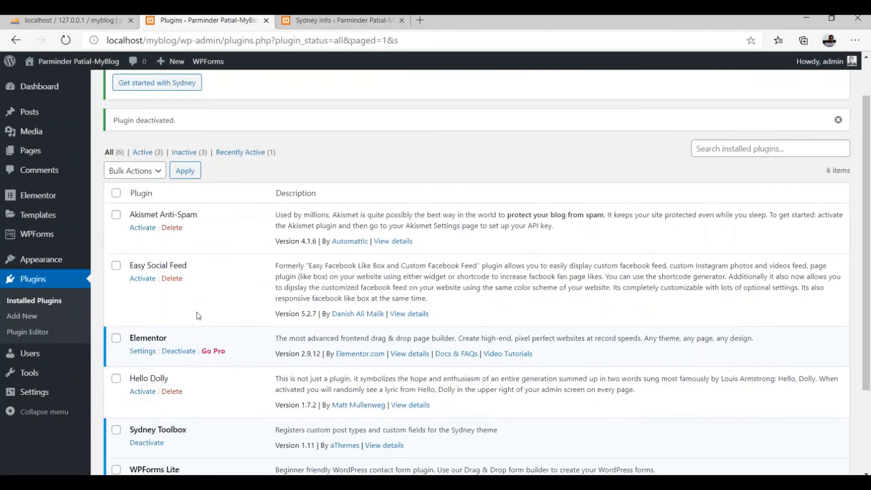